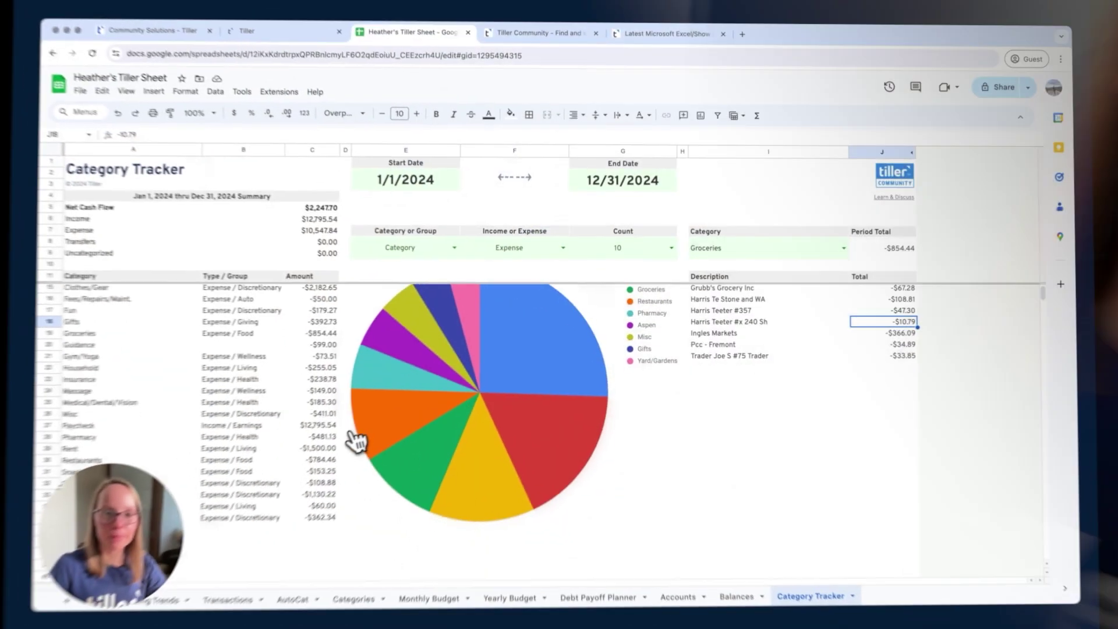
pyautogui.scroll(2, 357, 442)
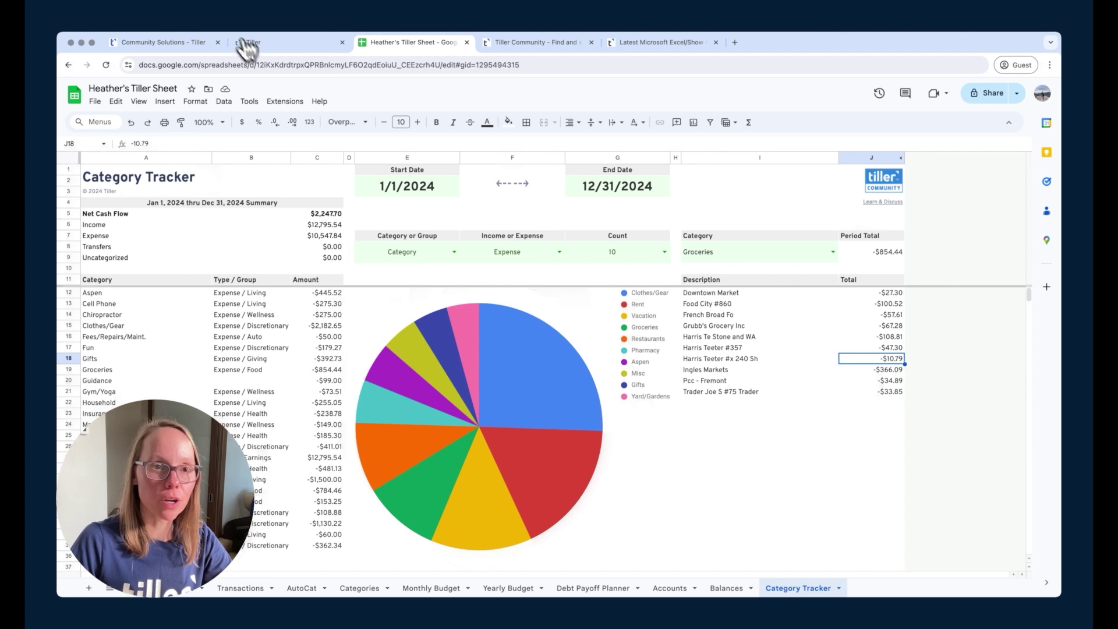
# Step: Launch the Tiller Money Feeds add-on from the Extensions menu
pyautogui.click(290, 105)
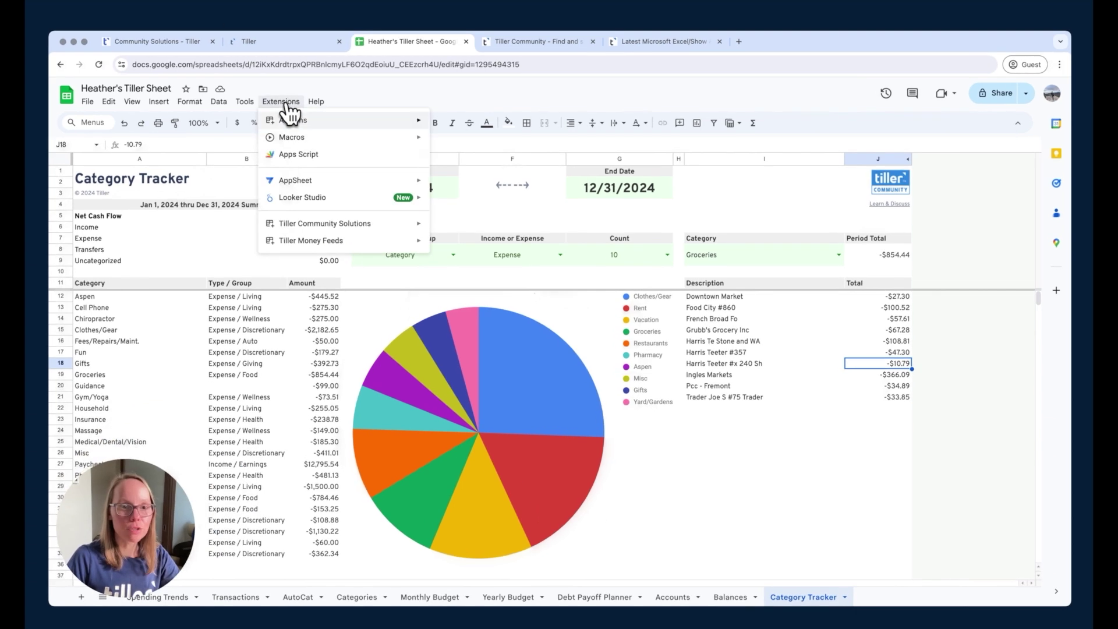
pyautogui.moveTo(312, 241)
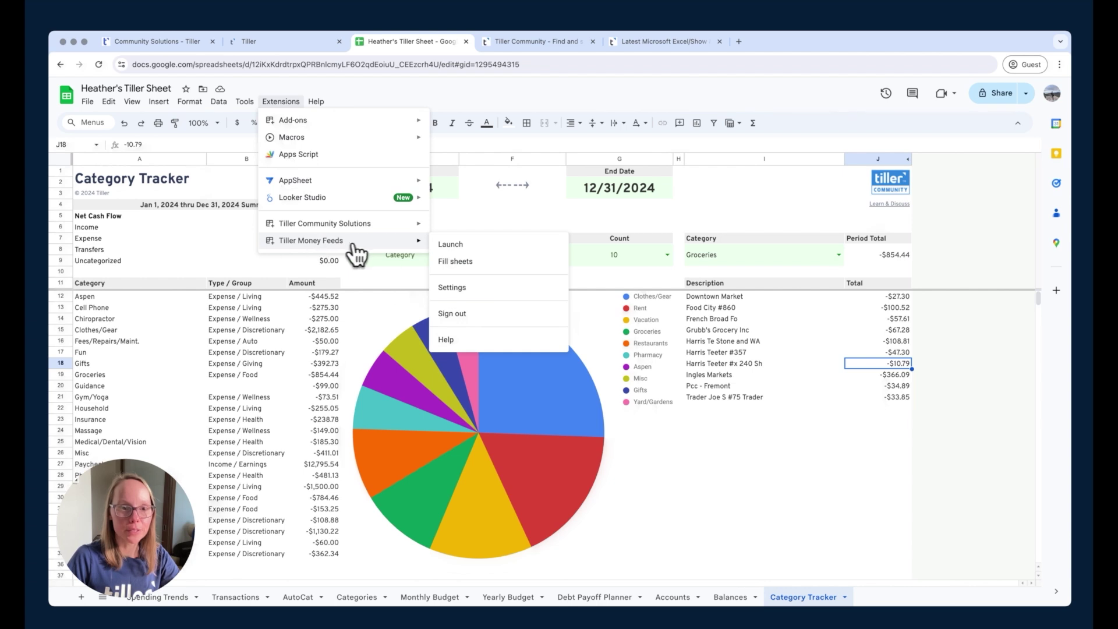
pyautogui.click(462, 252)
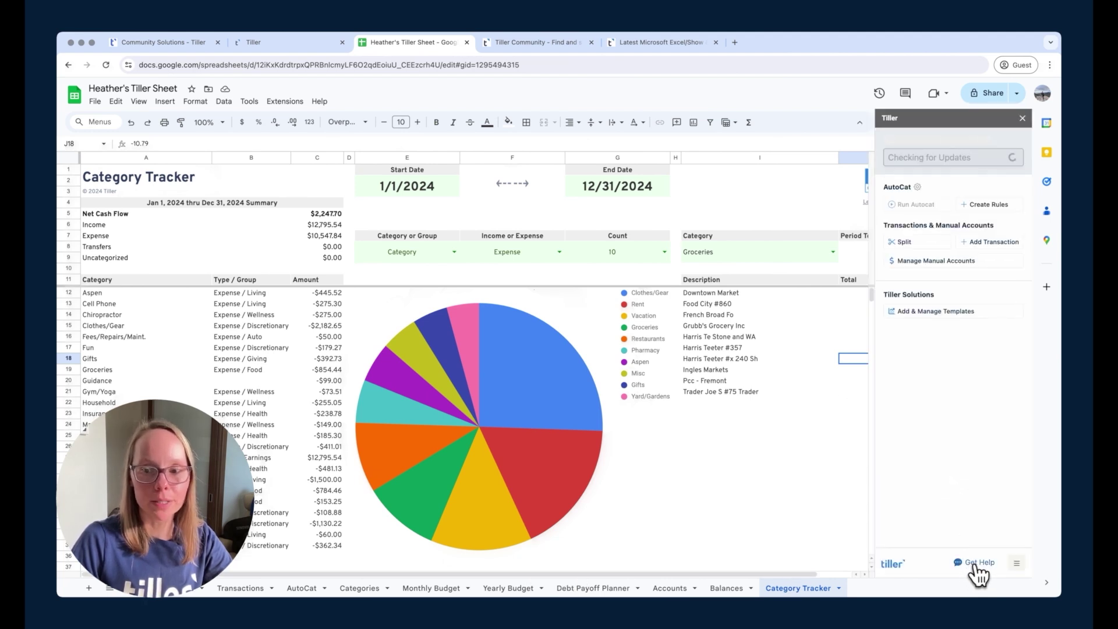
# Step: Start a new support message from the sidebar's Get Help chat and the console's chat bubble
pyautogui.click(979, 564)
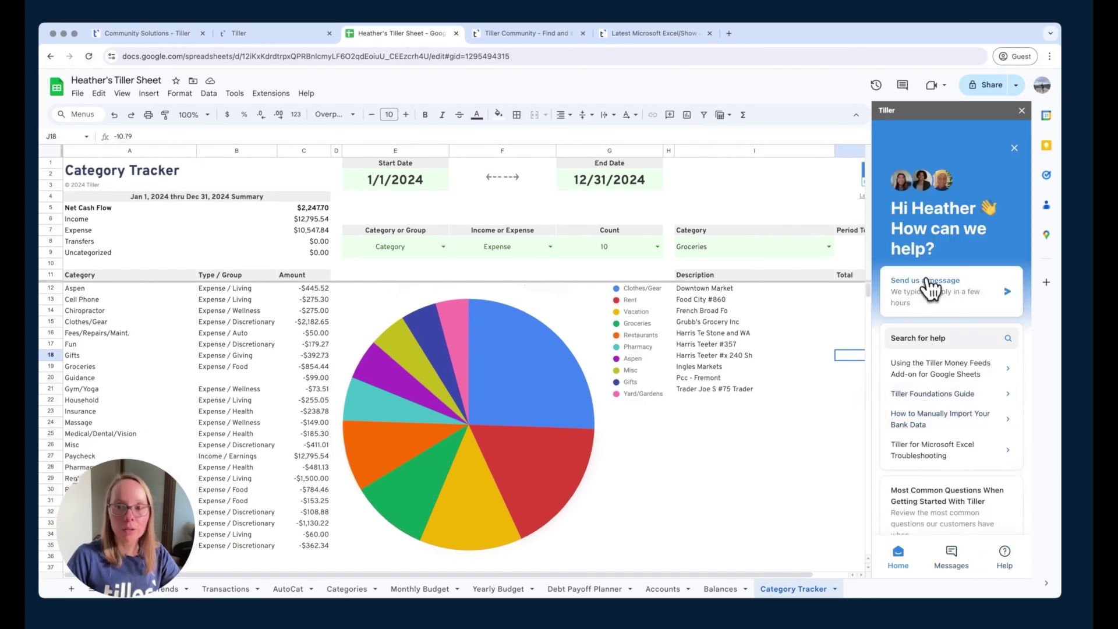
pyautogui.click(929, 300)
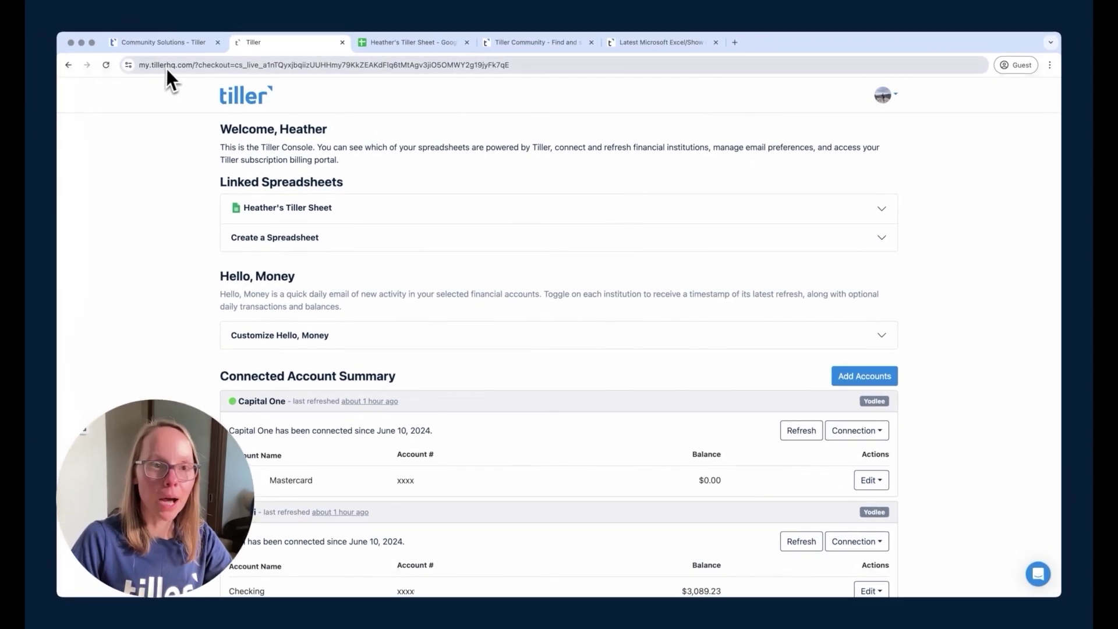
pyautogui.click(1037, 575)
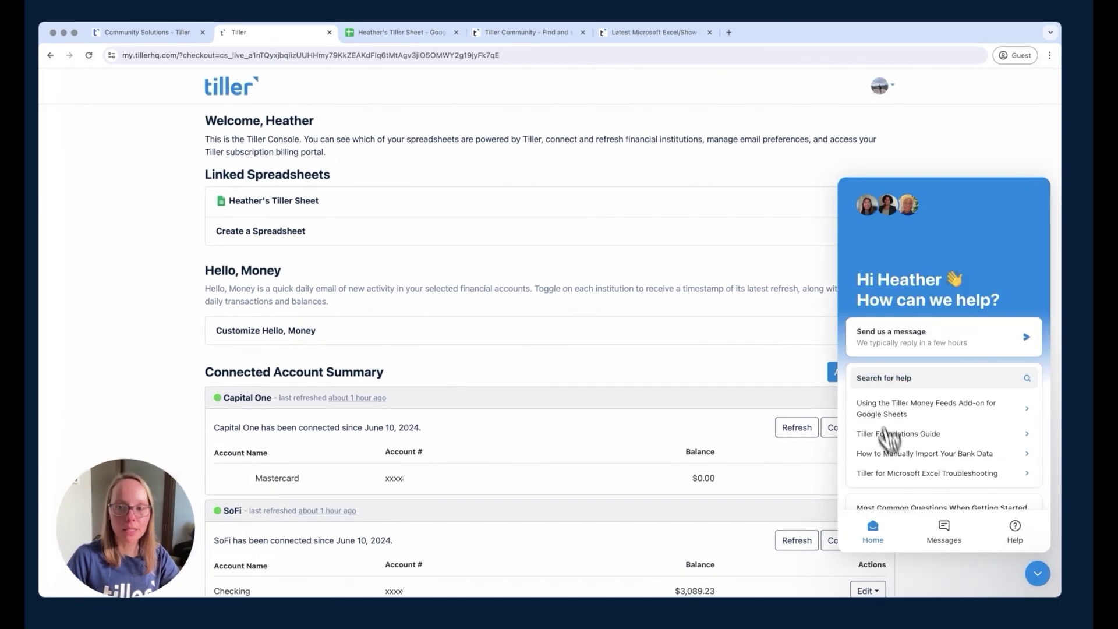
# Step: Begin a new conversation with the Tiller team in the console messenger
pyautogui.click(885, 343)
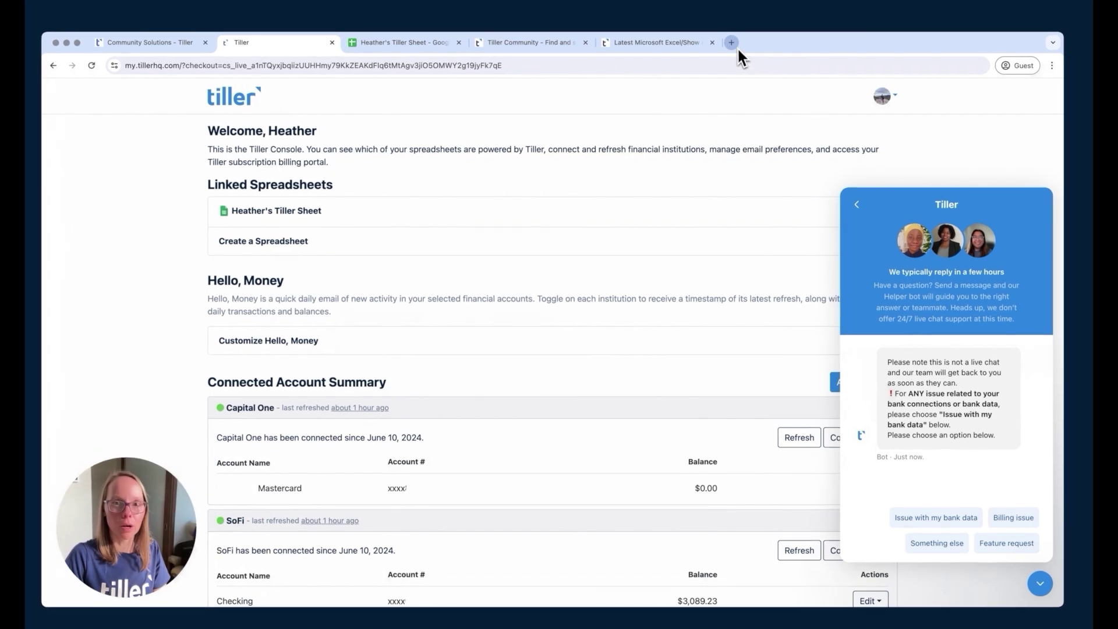
pyautogui.click(733, 43)
pyautogui.write('hel')
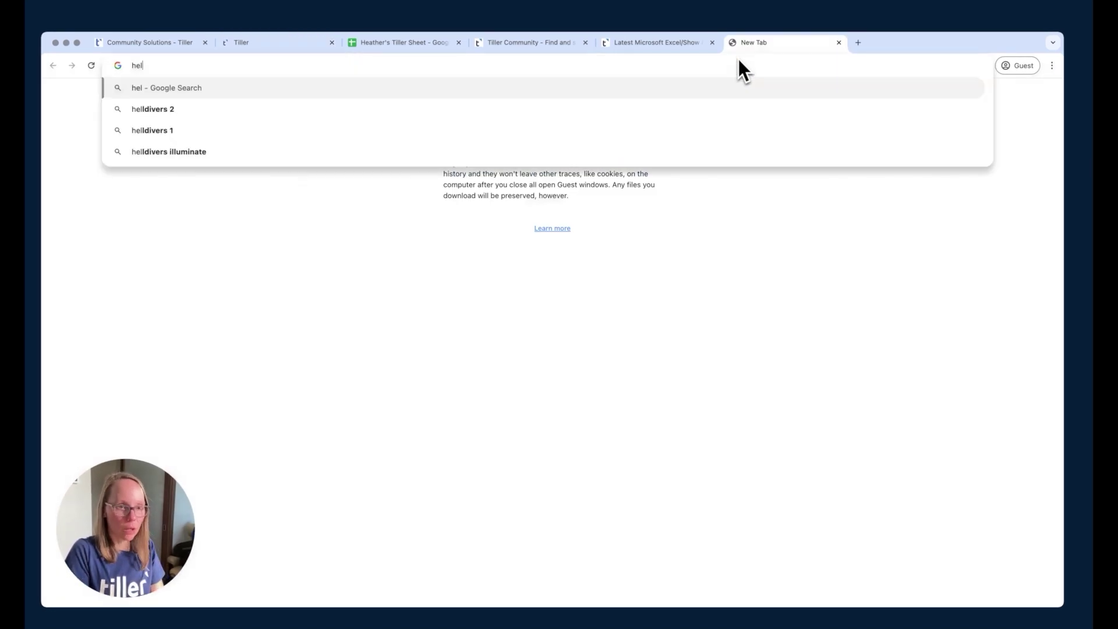
pyautogui.write('p.tillerhq.com')
# Step: Load help.tillerhq.com, then move to the Tiller Community forum
pyautogui.press('Return')
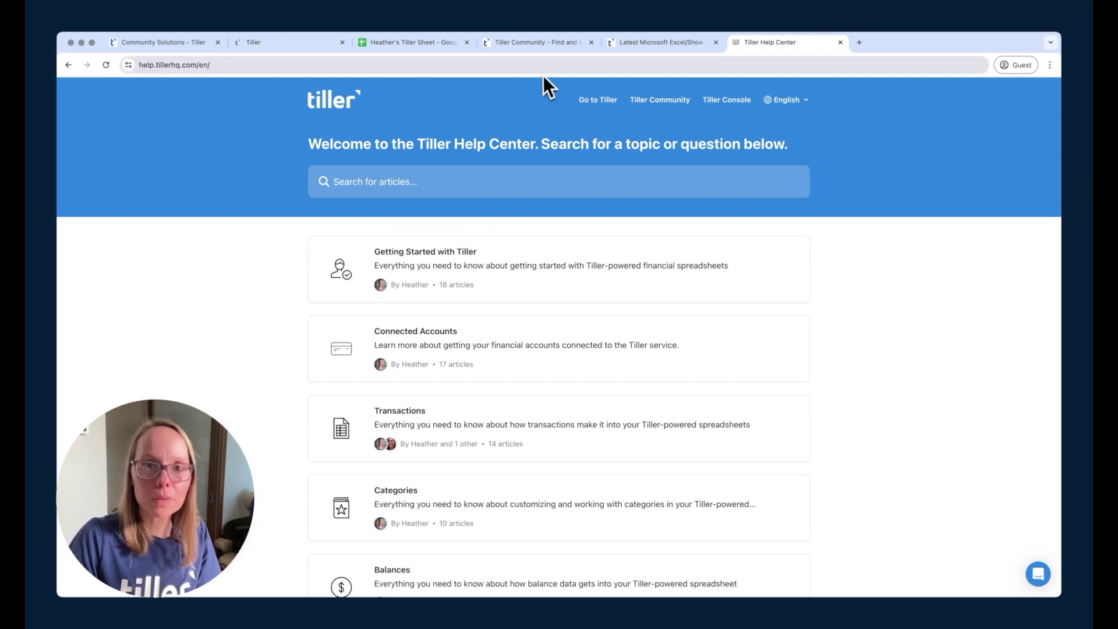
pyautogui.click(542, 44)
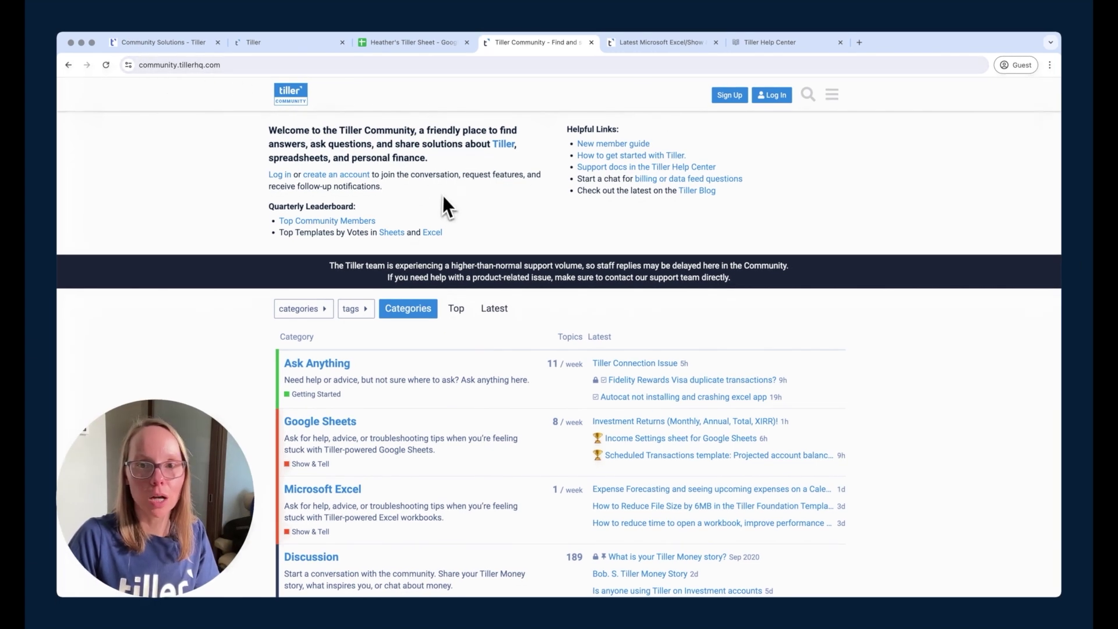
# Step: Reveal the Community forum's search box, then return to the Tiller Console tab
pyautogui.click(808, 95)
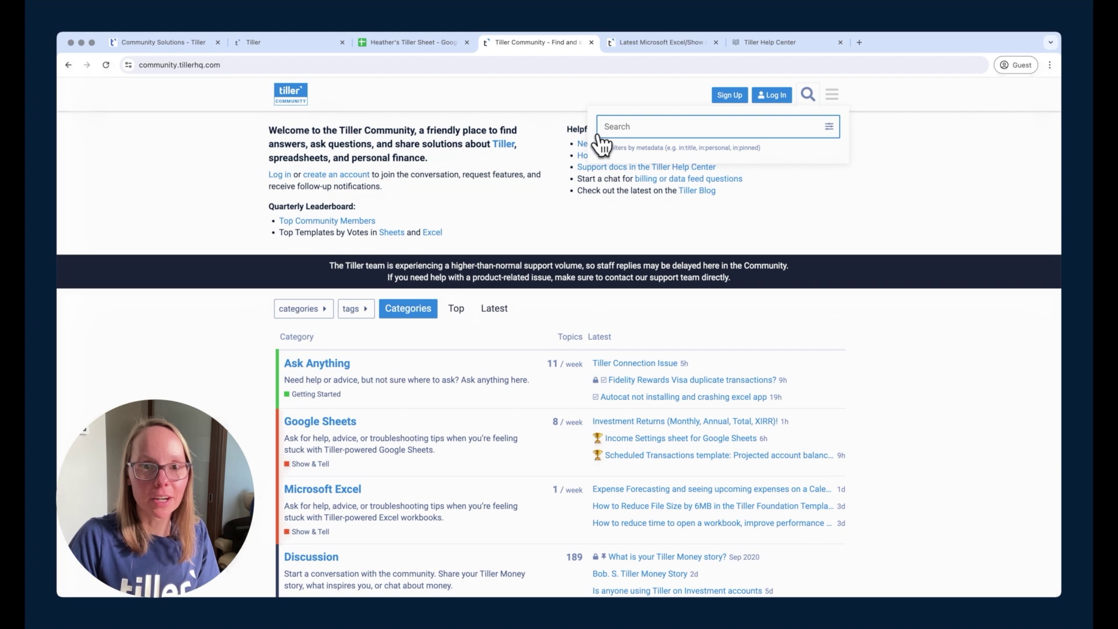
pyautogui.click(287, 45)
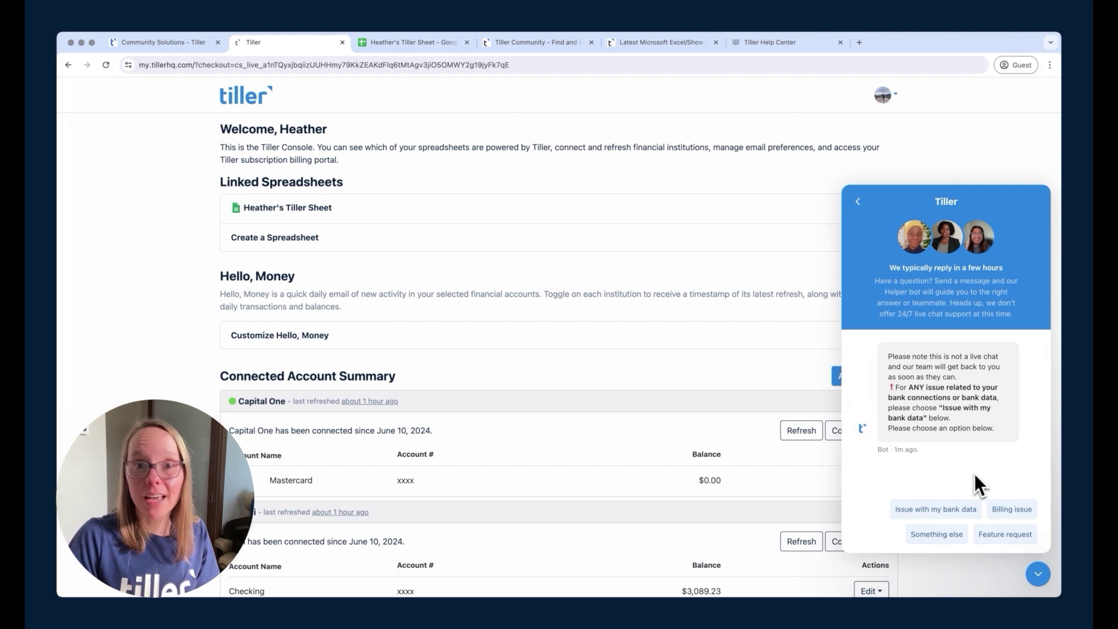
# Step: Go back to the Tiller Community browser tab
pyautogui.click(509, 42)
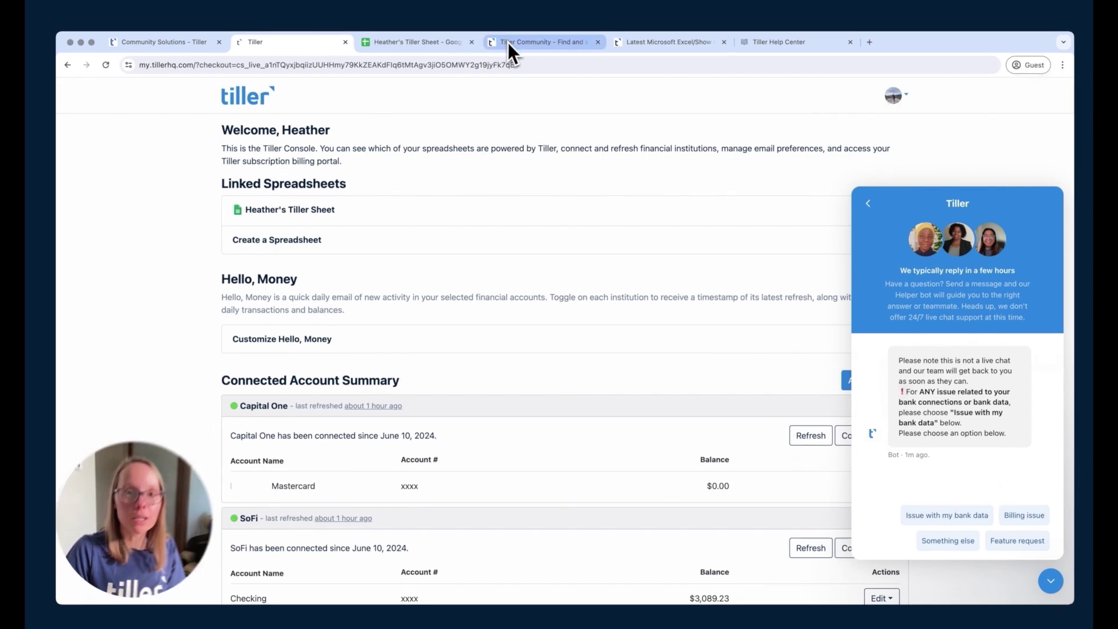